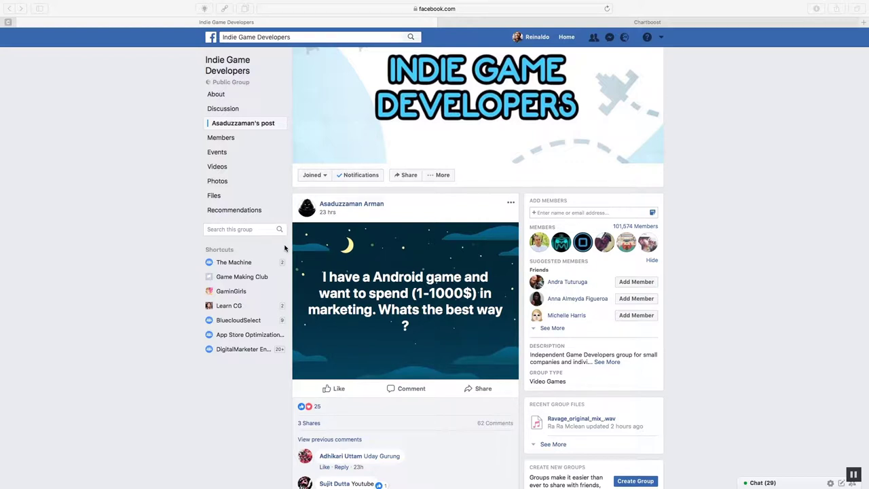
Switch to the Chartboost dashboard and view the Publishing and Advertising overviews for all apps
click(484, 25)
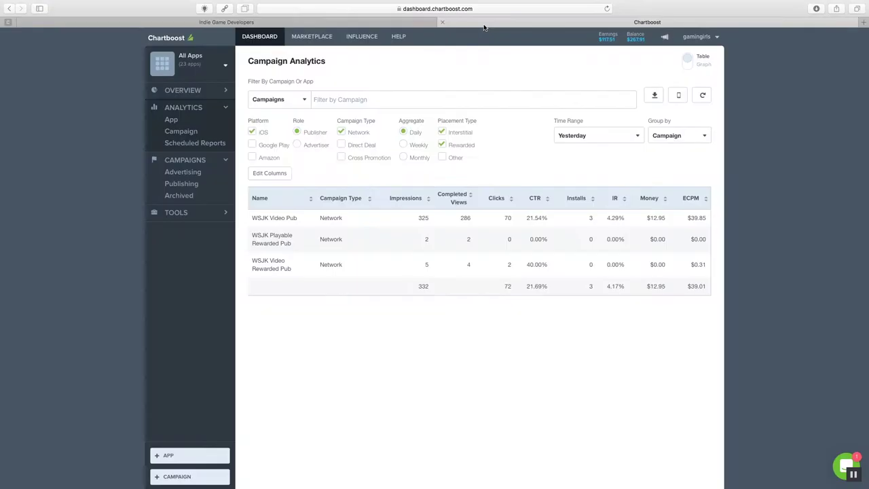
click(193, 93)
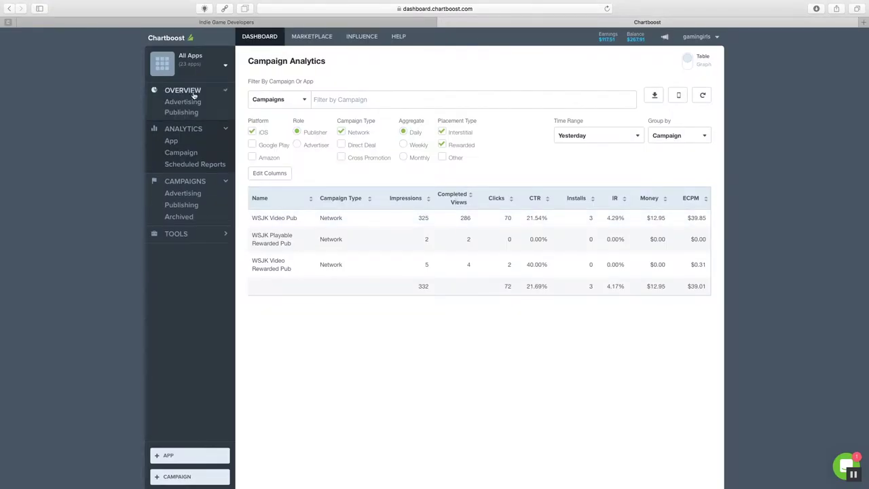
click(185, 114)
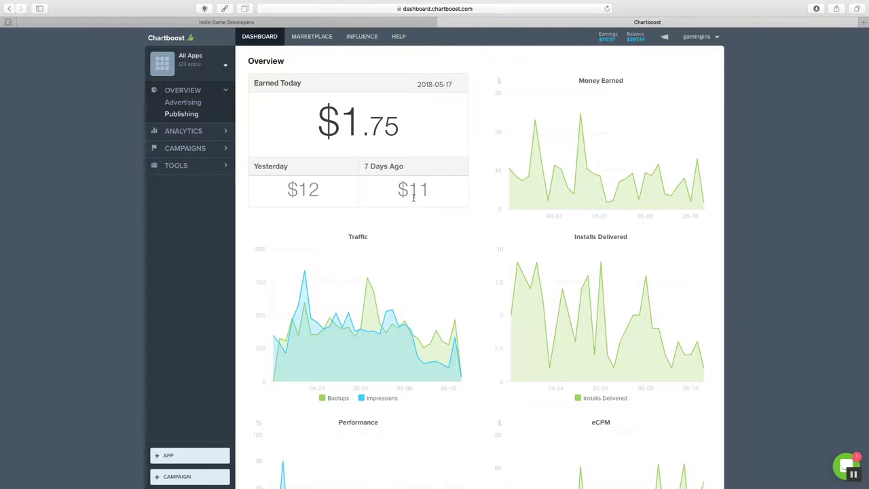
click(181, 103)
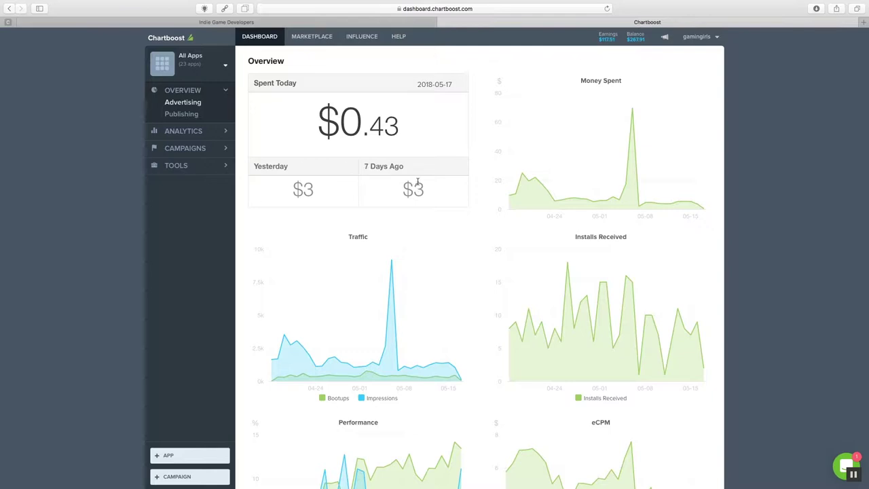
Close the Chartboost page, load apptica.com in a new page and go to its login
click(443, 21)
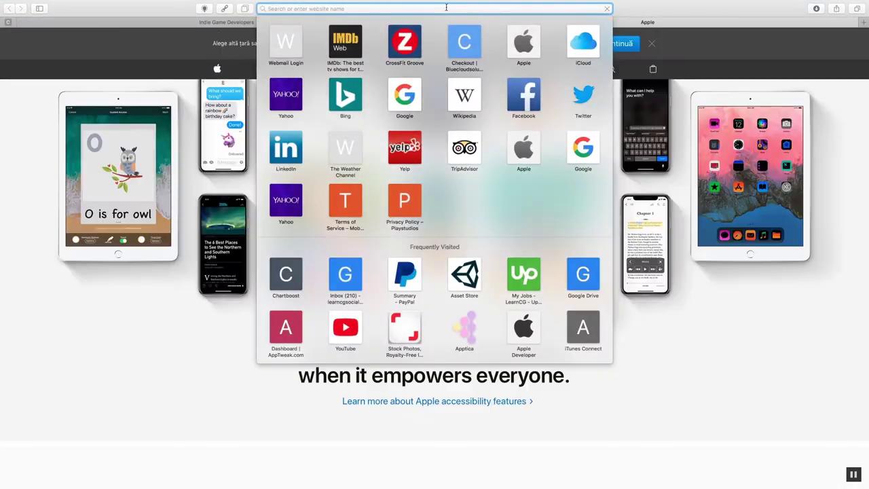
text(appc)
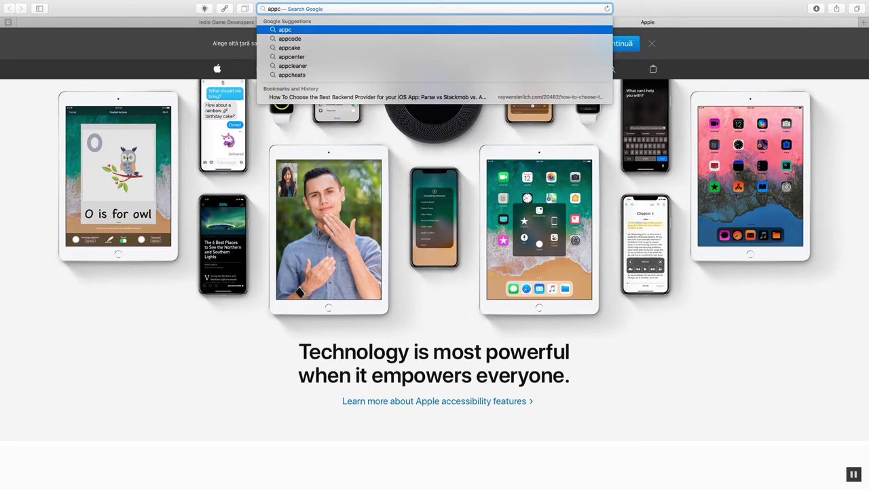
key(BackSpace)
text(tica.com/)
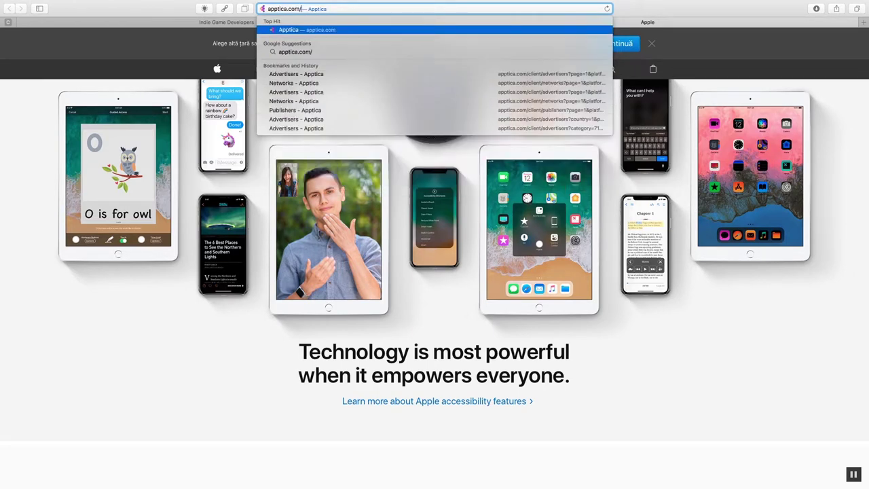
key(Return)
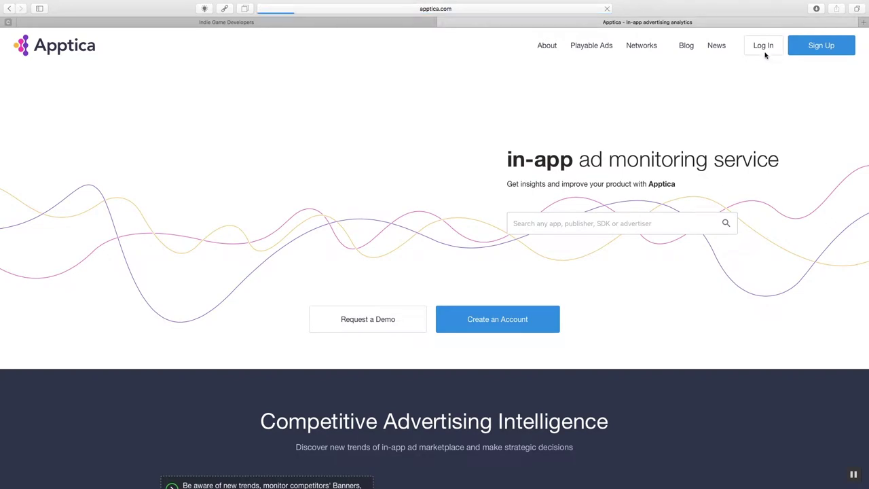
click(764, 52)
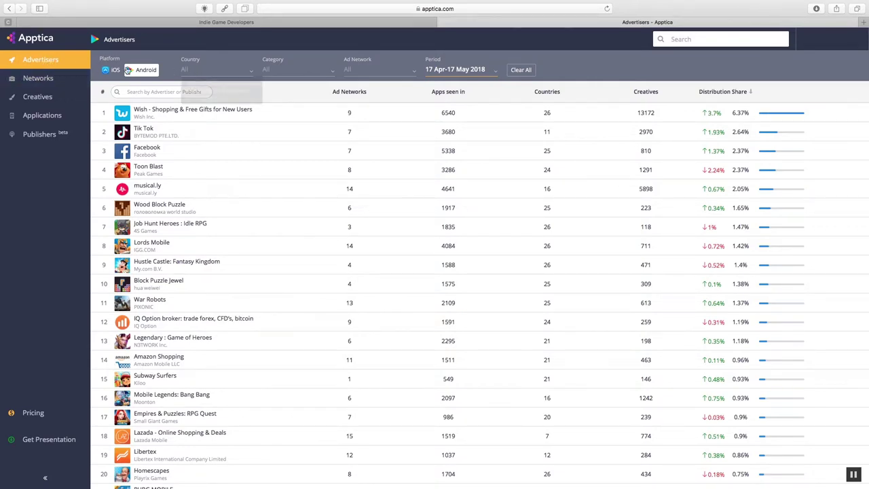
Filter the Advertisers list to the iOS platform and the Casino games category
click(114, 70)
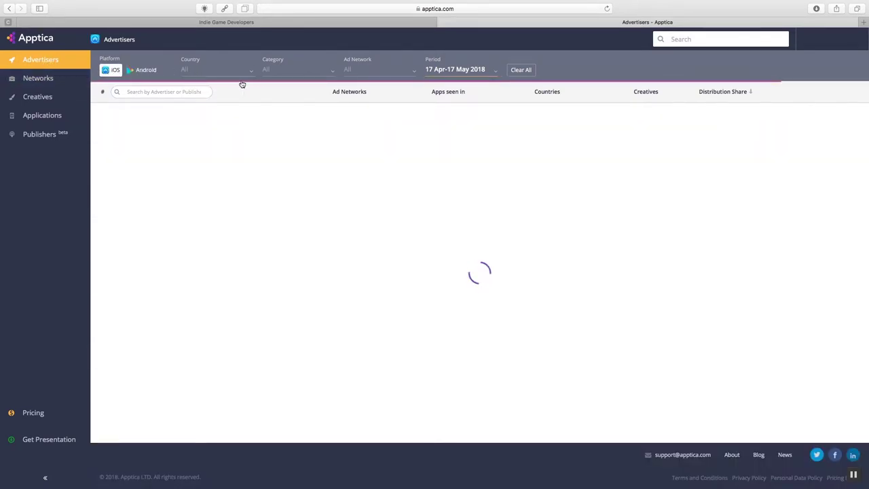
click(268, 68)
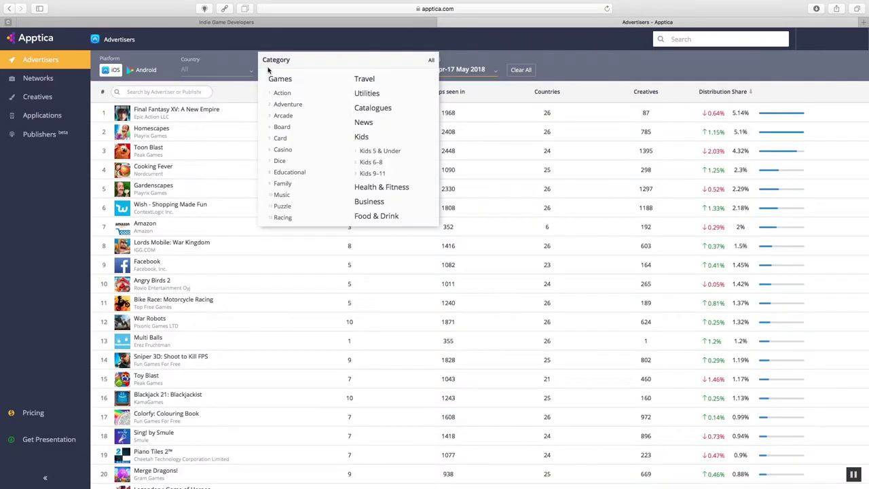
click(305, 149)
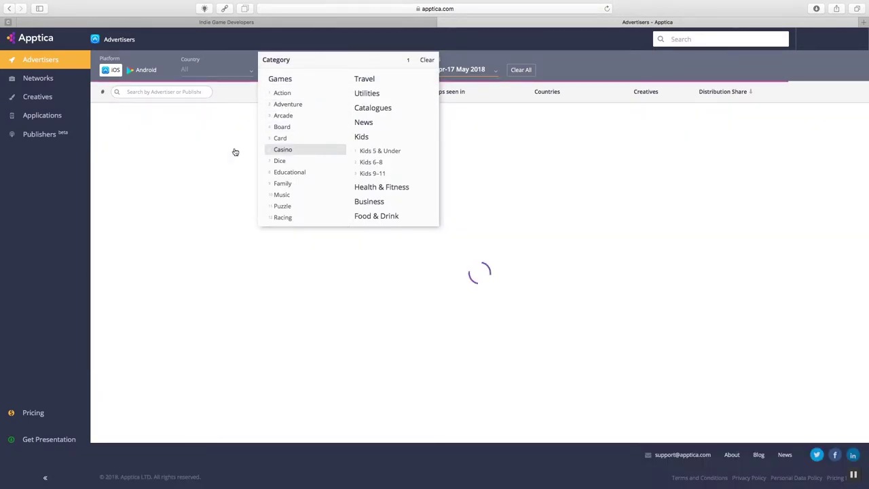
click(68, 196)
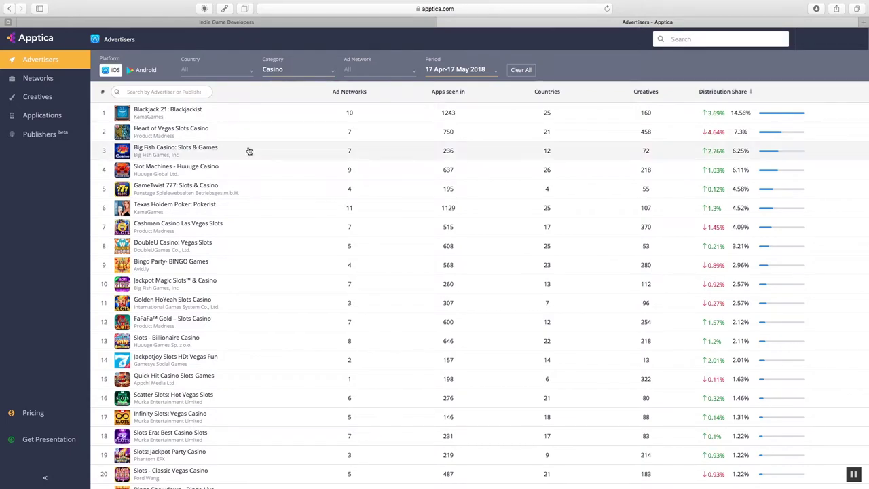
Open the Blackjack 21: Blackjackist advertiser profile and look through its ad networks, countries, distribution share and creatives
click(145, 117)
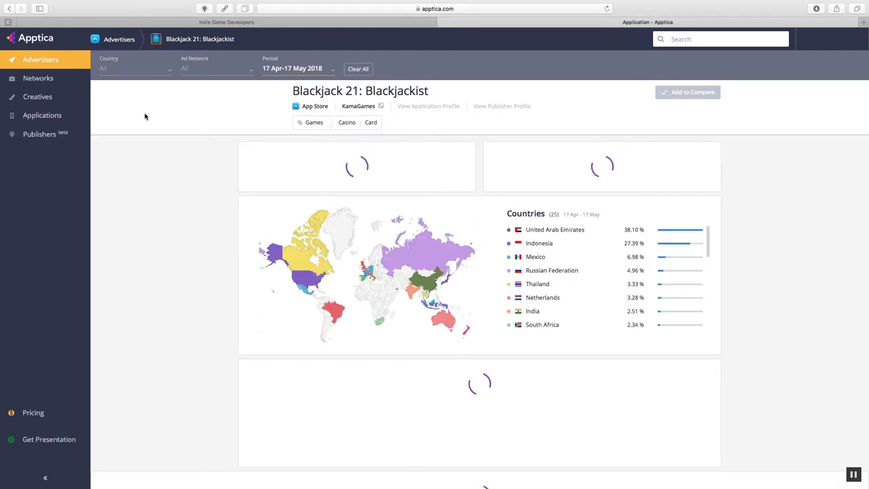
scroll(149, 309, down, 1)
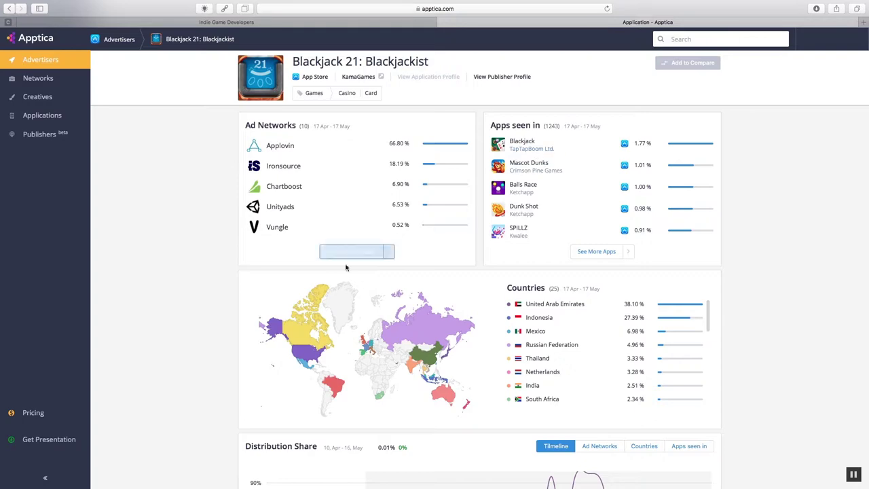
scroll(266, 271, down, 5)
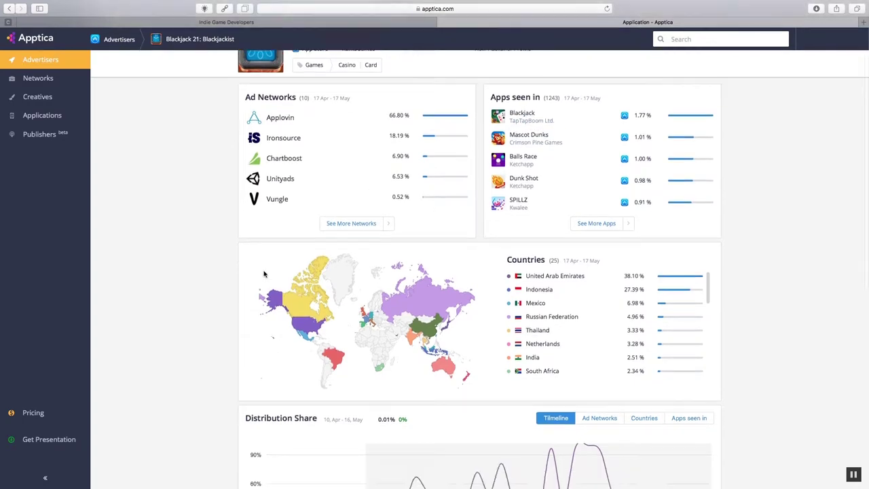
scroll(264, 272, down, 2)
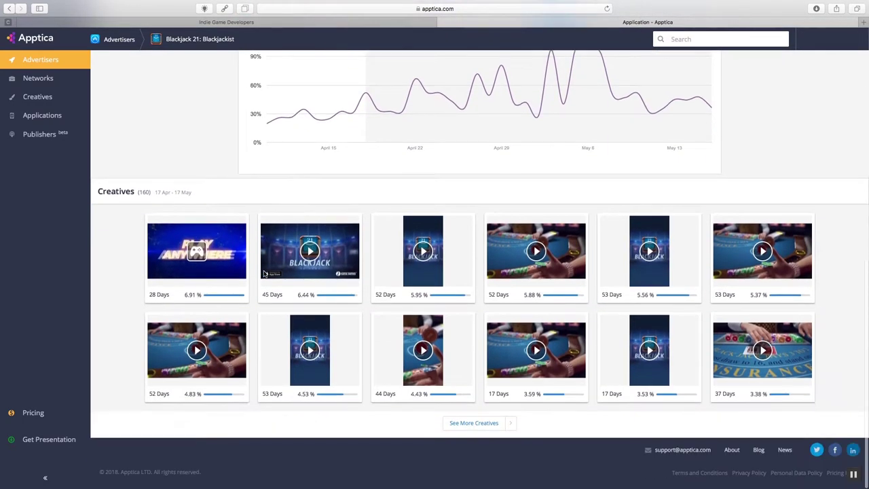
Open the first creative of Blackjack 21: Blackjackist, play its video and close the preview
mouse_move(194, 271)
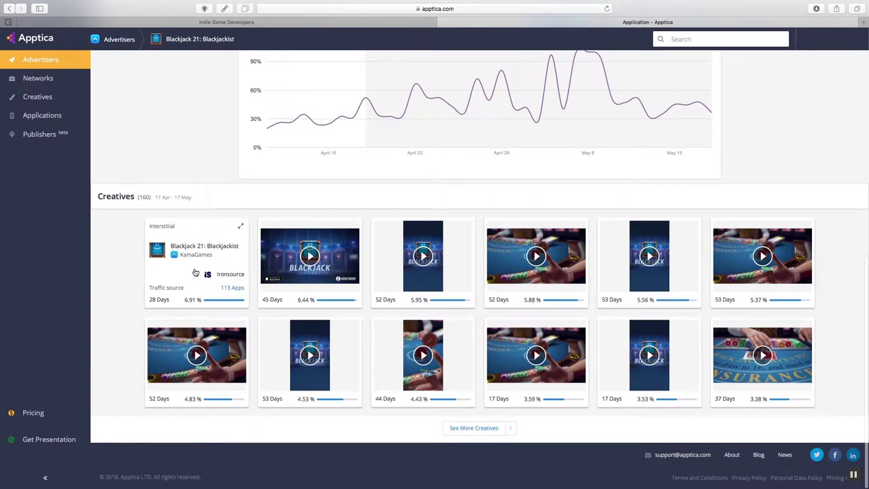
click(194, 272)
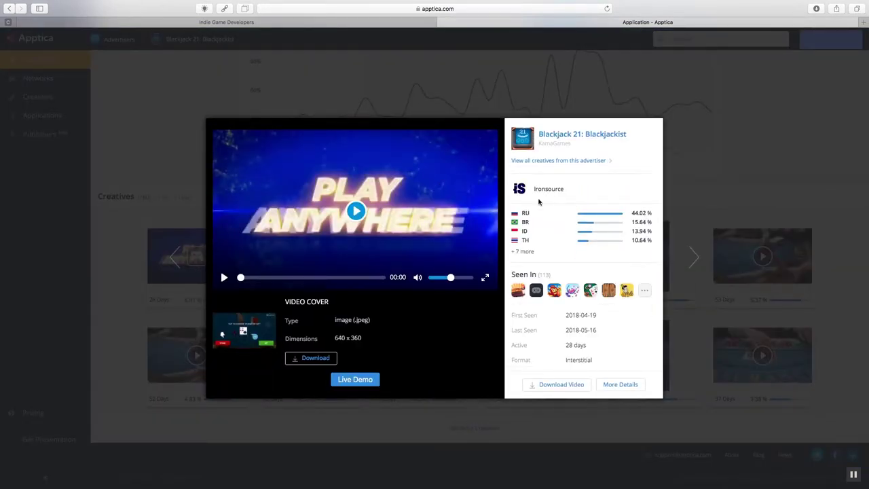
click(355, 211)
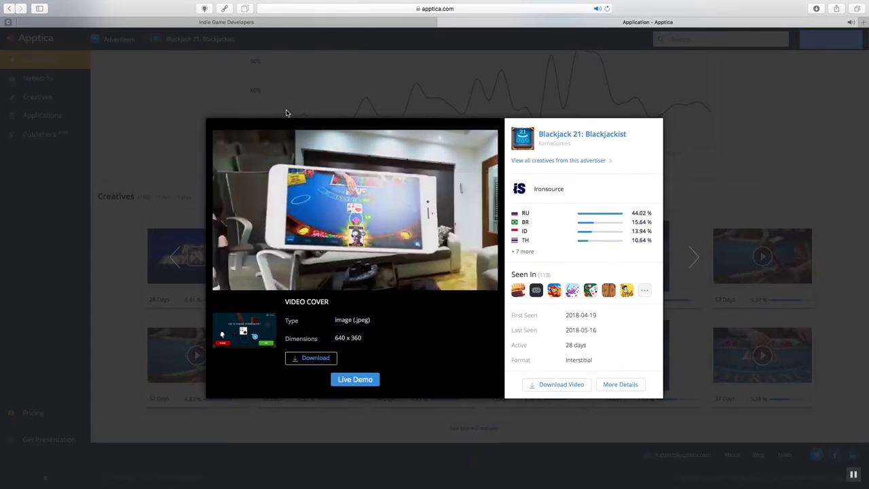
click(237, 110)
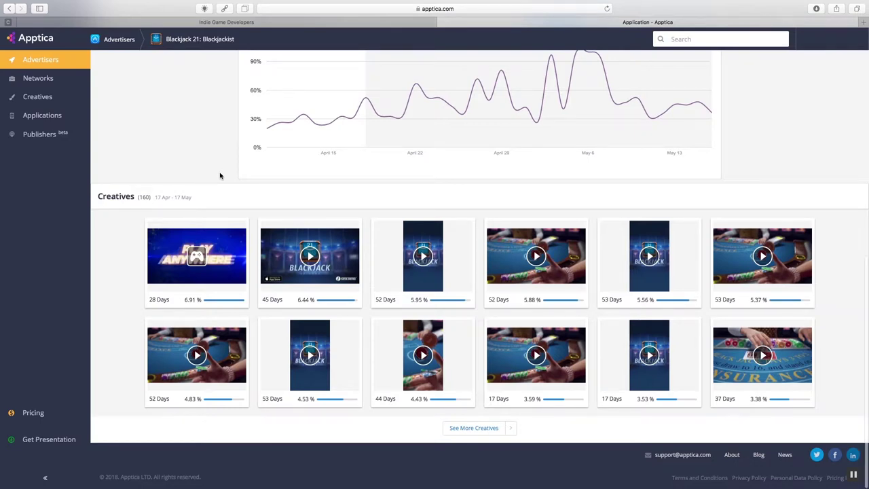
Open the TapTapBoom Ltd. Blackjack app from the apps the ads are seen in and inspect Mexico and India on its map
scroll(219, 176, up, 3)
scroll(219, 176, up, 3)
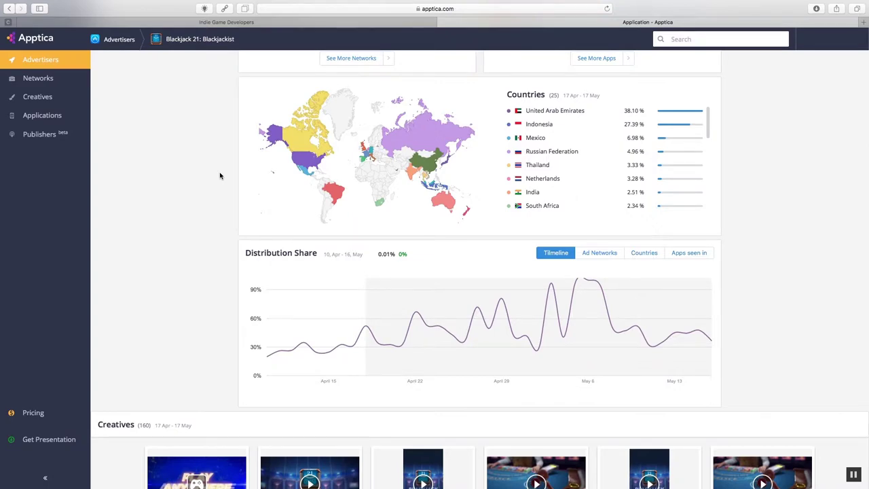
scroll(220, 176, up, 6)
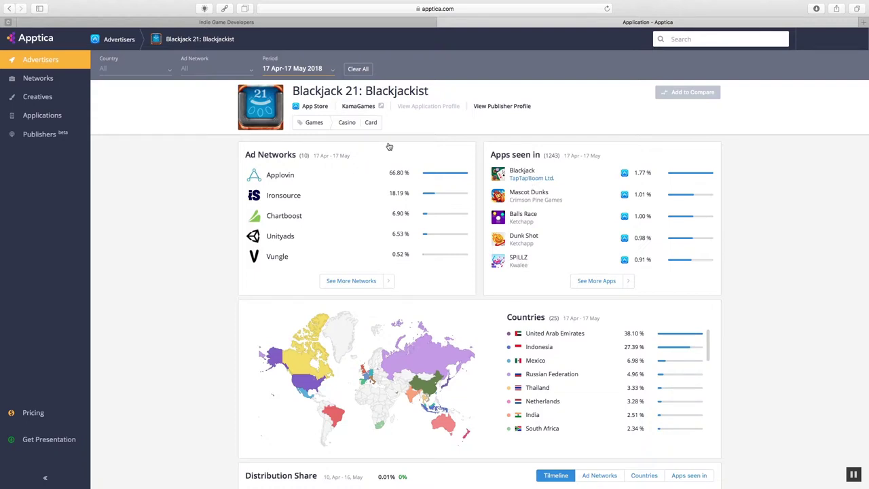
click(519, 172)
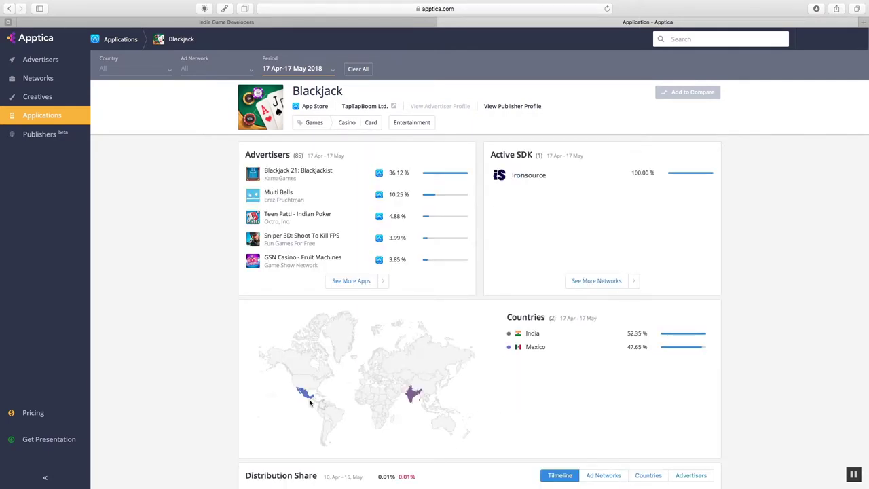
mouse_move(305, 400)
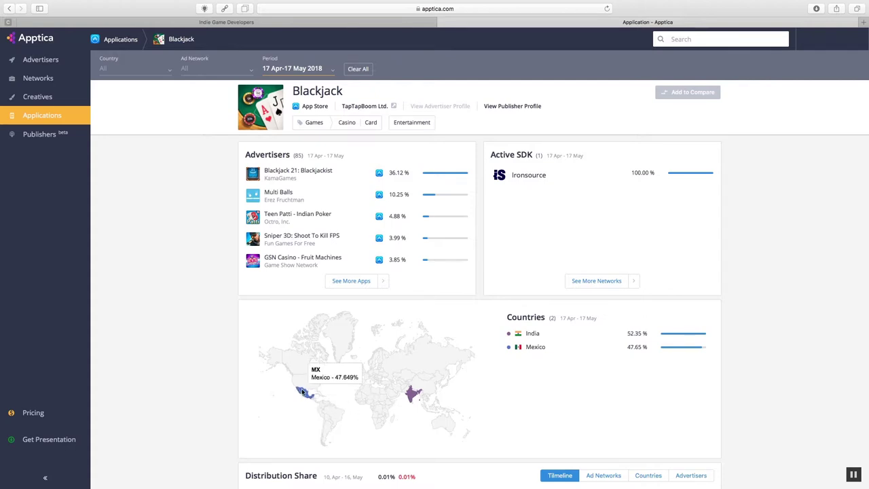
mouse_move(412, 398)
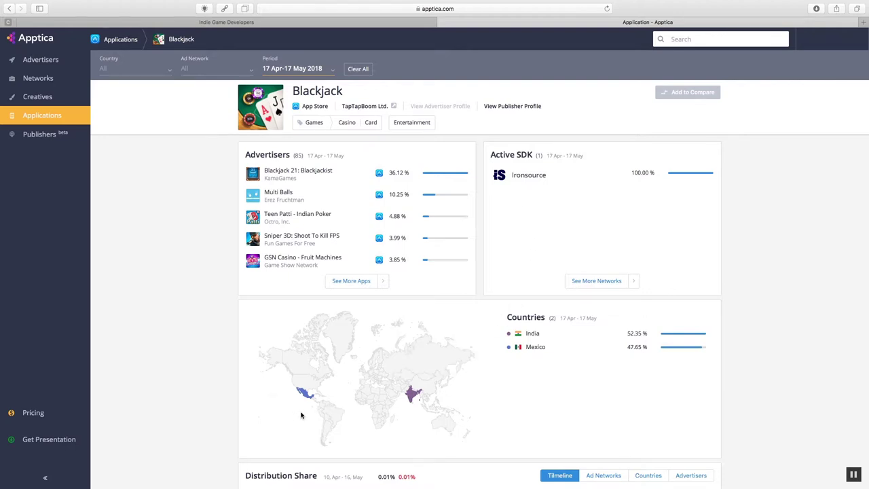
Look over the Networks ranking, and return to the Blackjack app's profile to check its advertisers, countries and distribution share
click(18, 80)
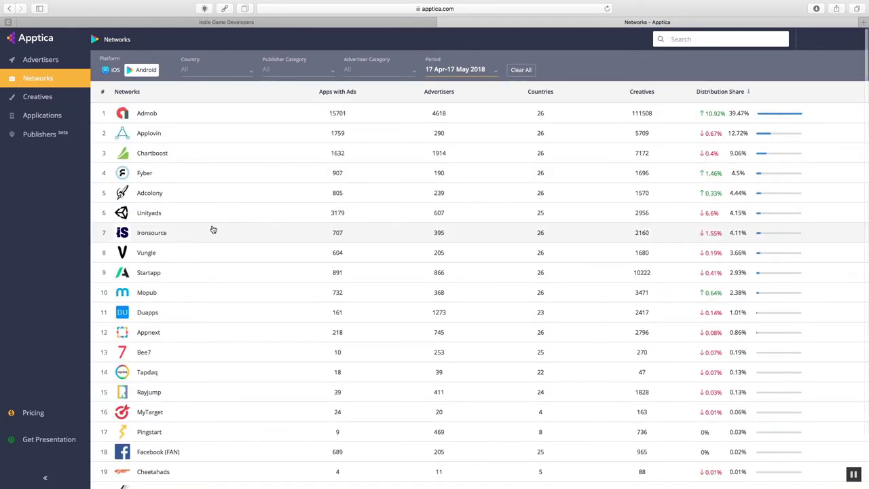
scroll(213, 229, down, 1)
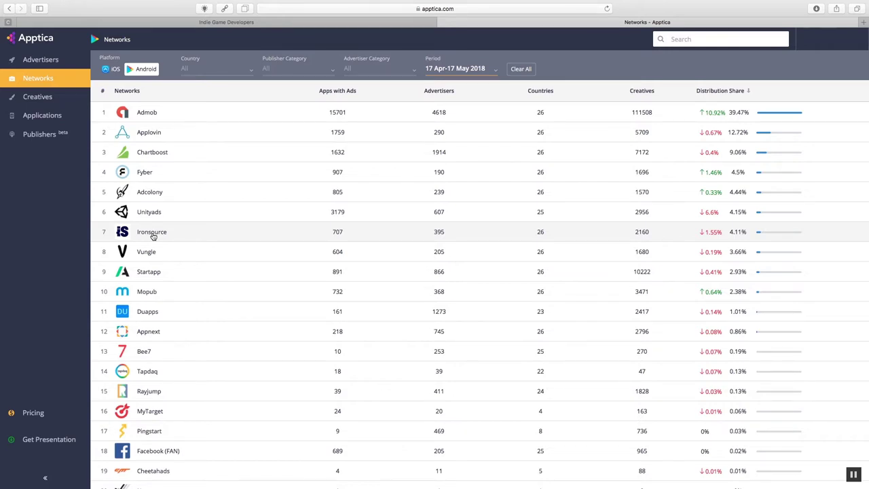
click(11, 8)
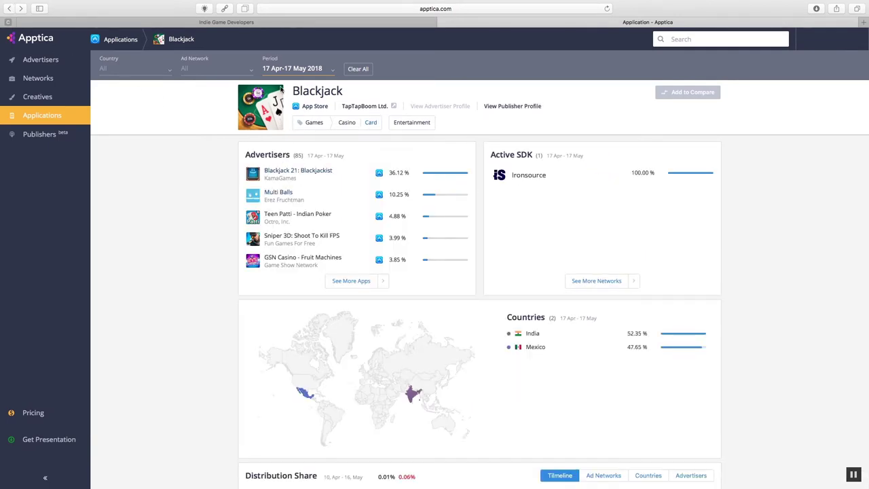
scroll(361, 396, down, 2)
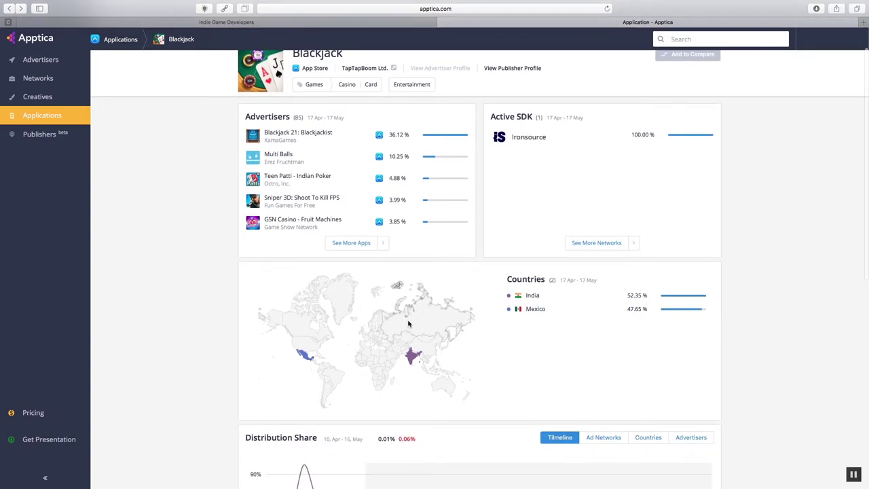
scroll(394, 333, down, 1)
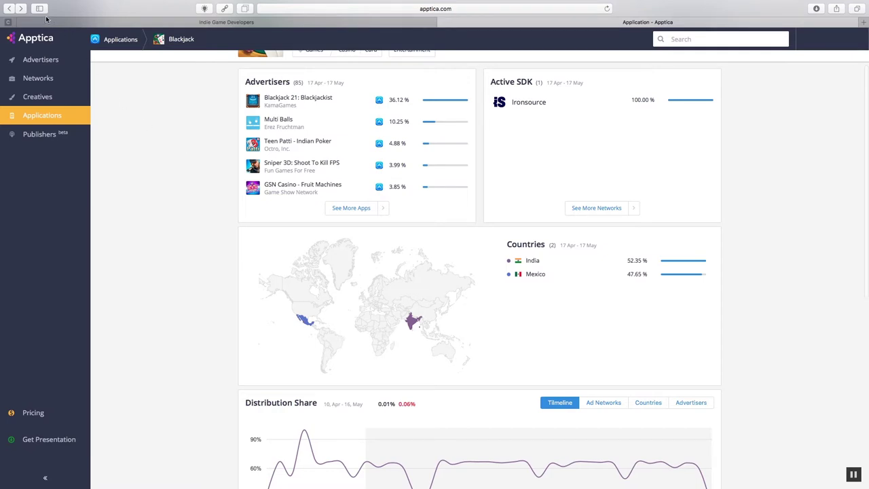
Go back to the Blackjack 21: Blackjackist profile, review its countries and return to the Casino advertisers list
click(10, 9)
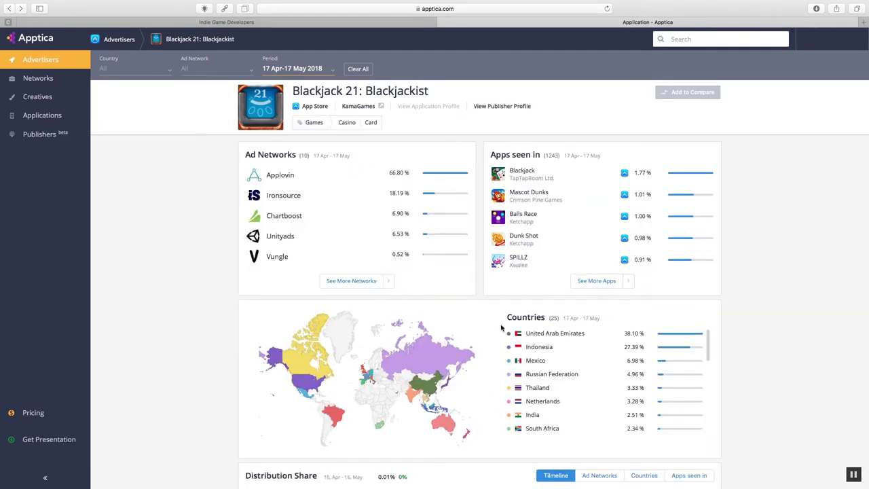
scroll(501, 327, down, 1)
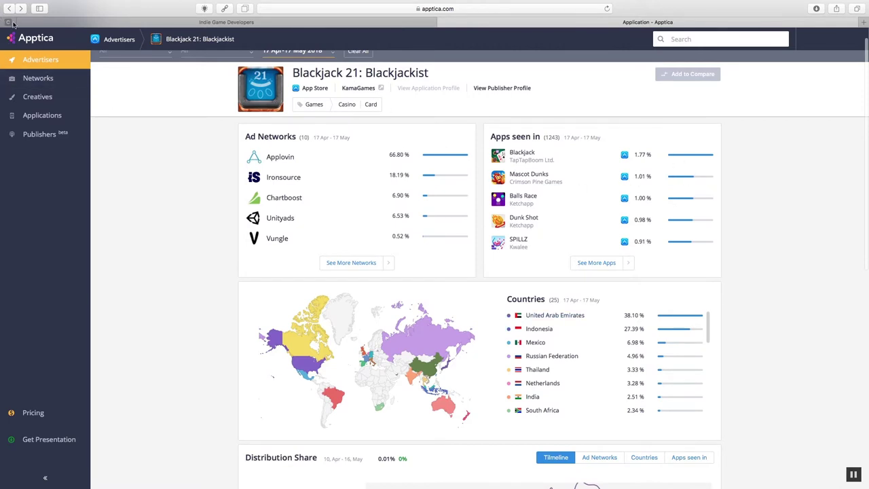
mouse_move(13, 2)
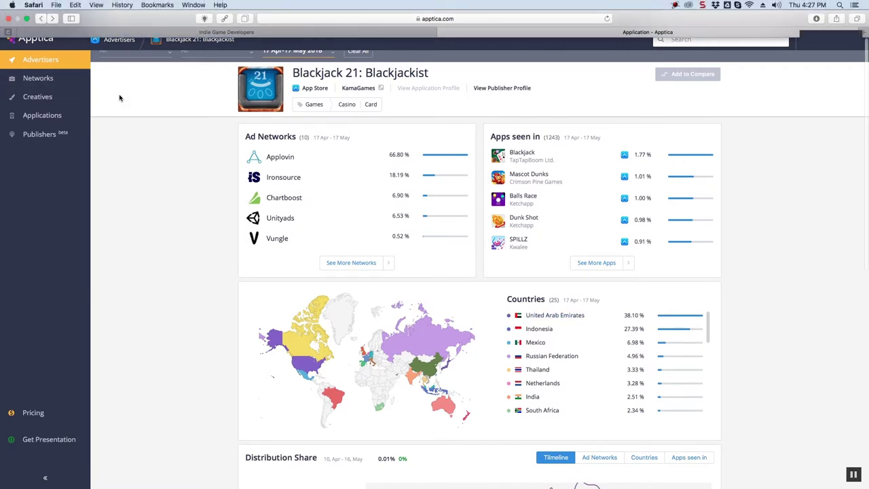
click(39, 18)
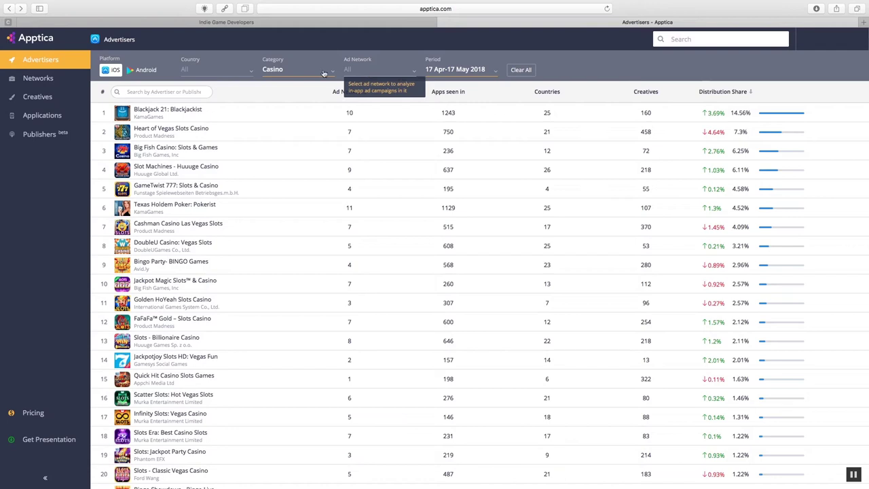
Check the countries offered by the country filter, and list the Android advertisers in the Casino game category
click(224, 72)
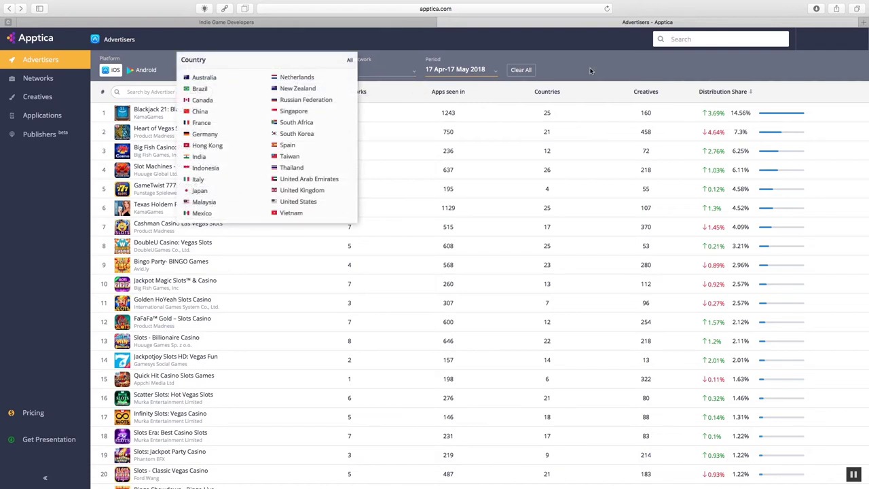
click(212, 72)
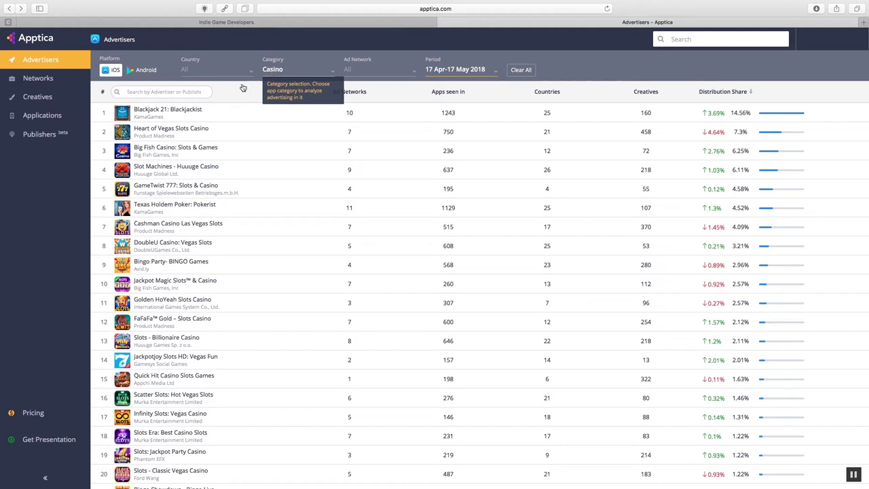
click(151, 73)
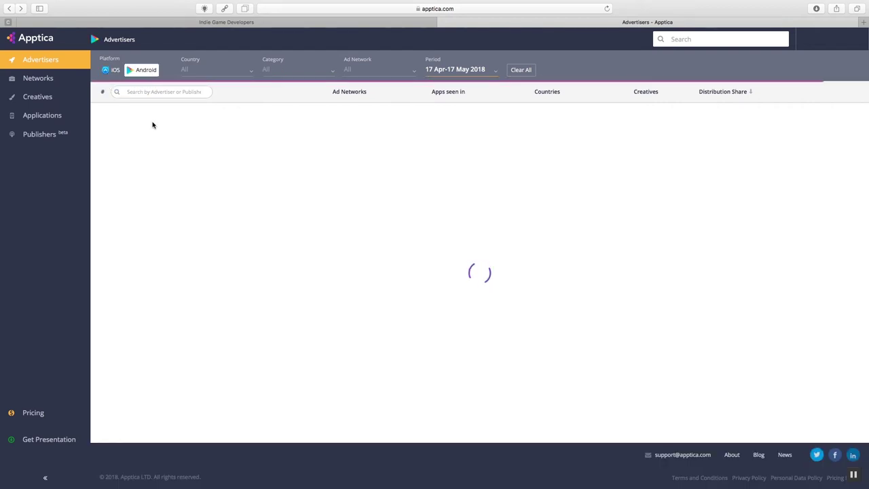
click(277, 71)
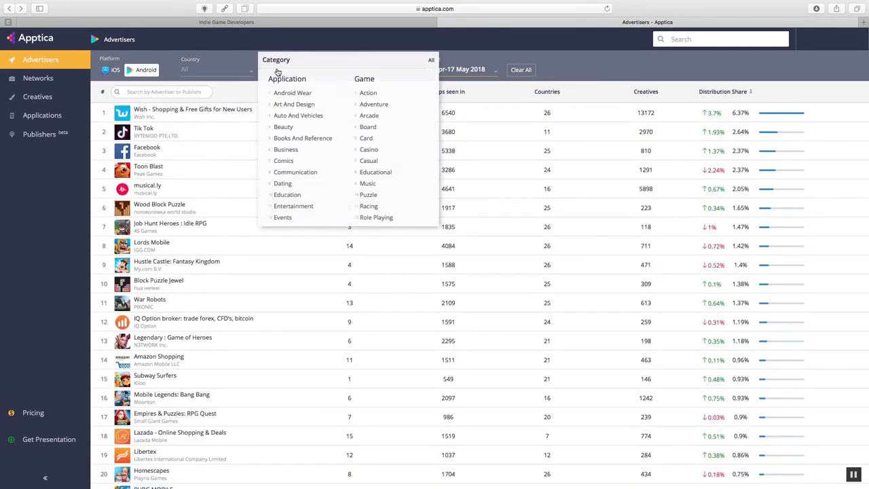
click(363, 150)
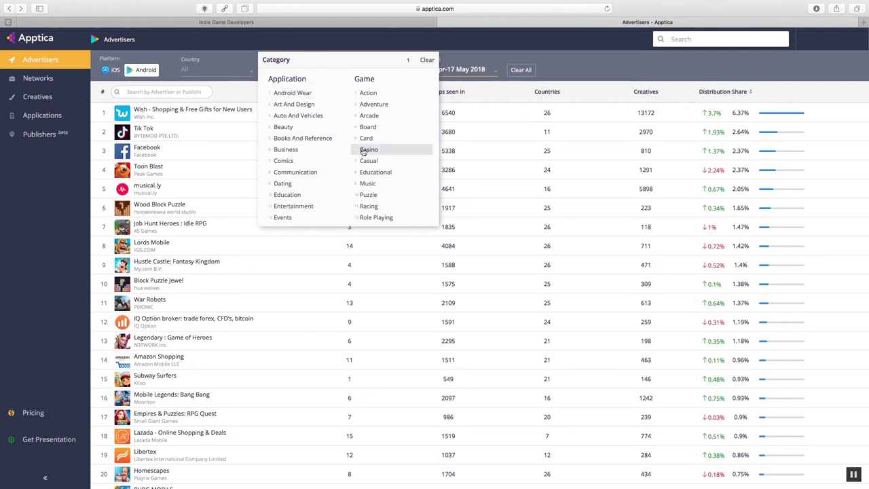
click(223, 131)
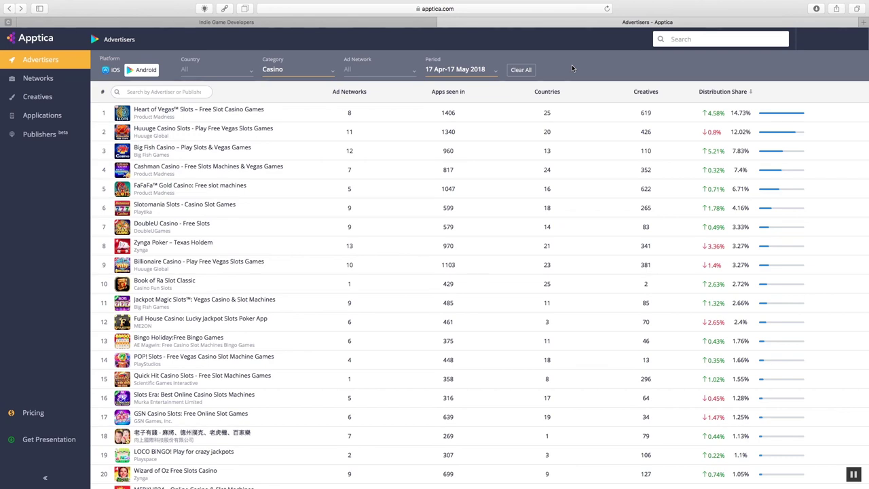
Go to the Messenger page at m.me/earncg in the current browser tab
click(532, 9)
text(m.me)
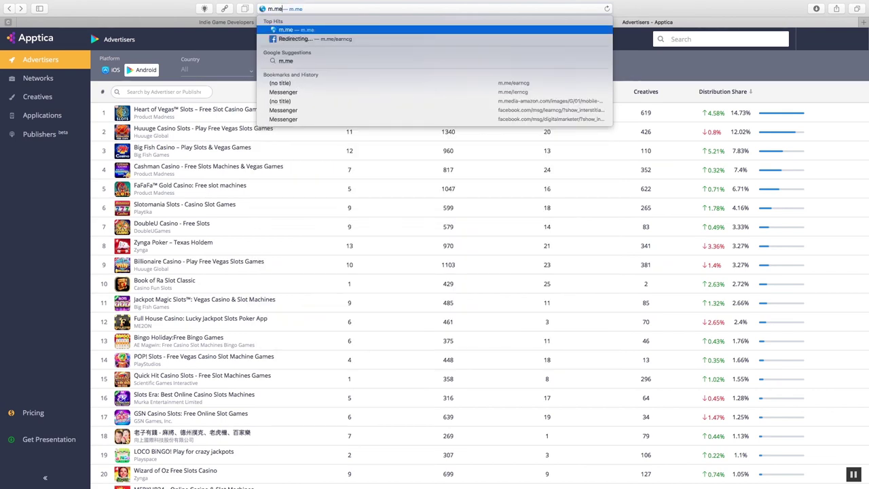
text(/)
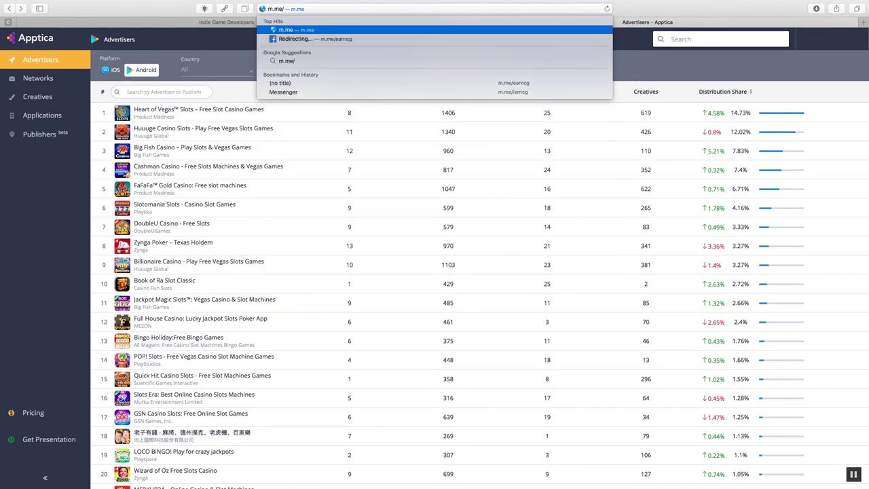
text(eaarncg)
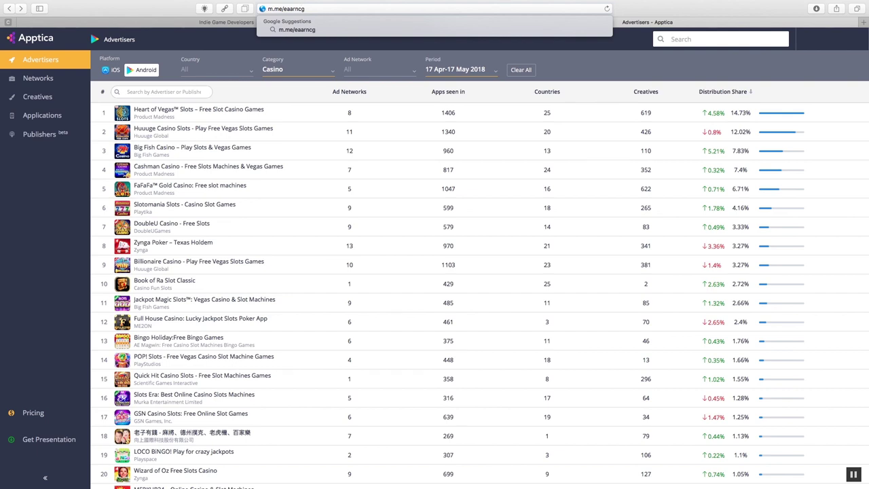
click(285, 9)
key(BackSpace)
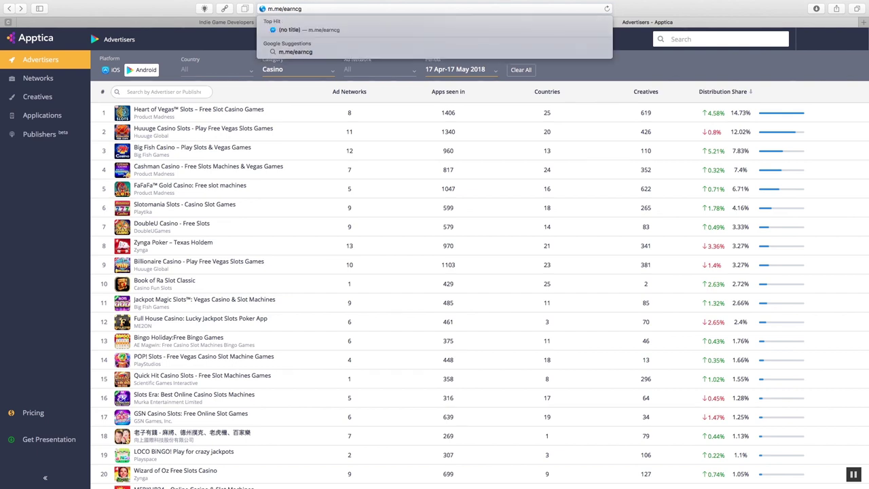
key(Return)
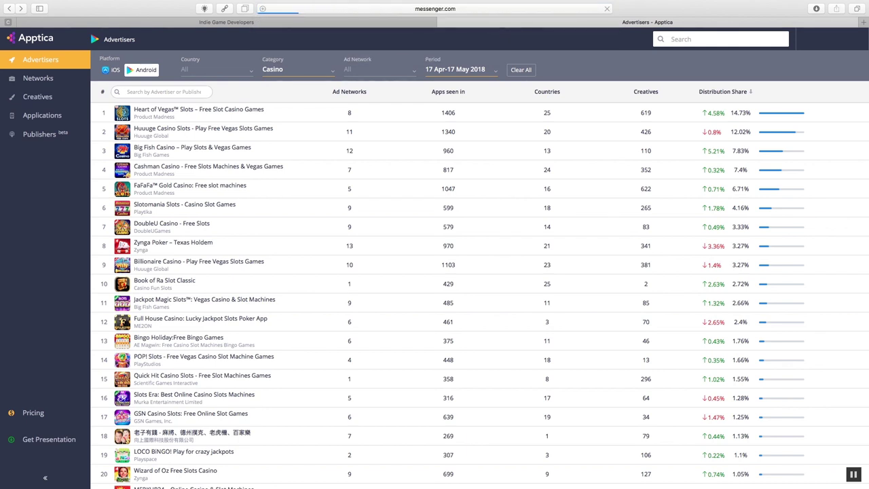